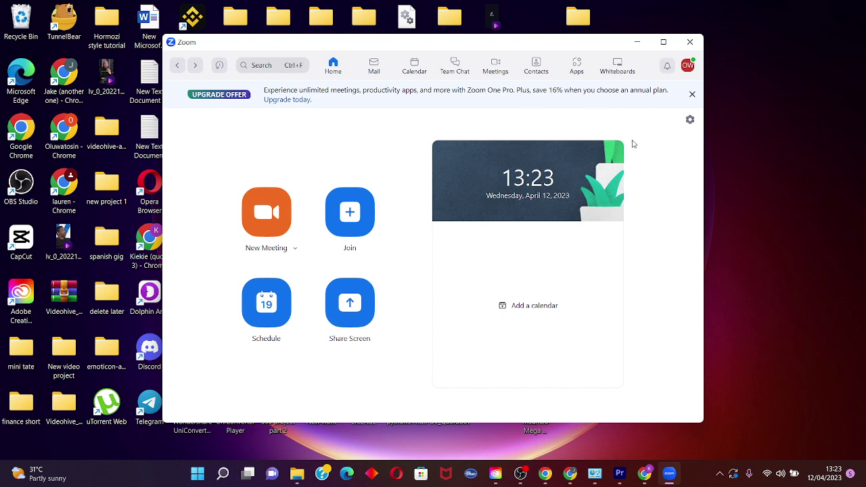
Close the Zoom window and exit Zoom from its system tray icon
{"action": "left_click", "coordinate": [691, 43]}
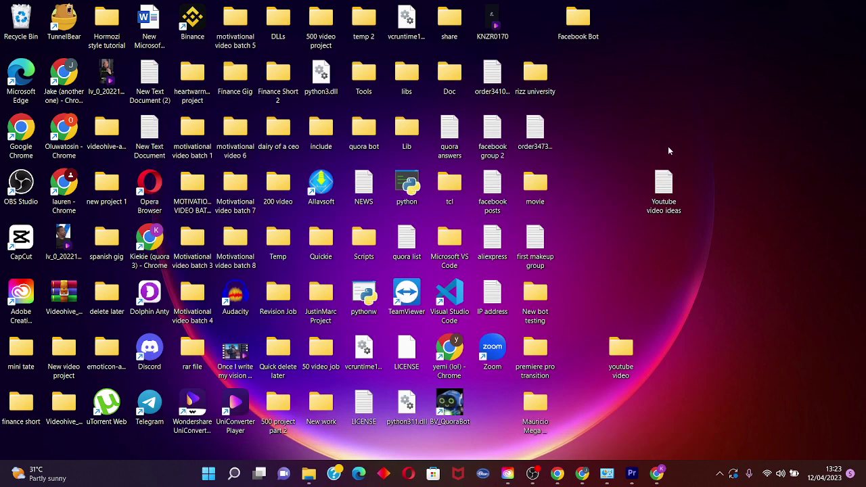
{"action": "left_click", "coordinate": [720, 477]}
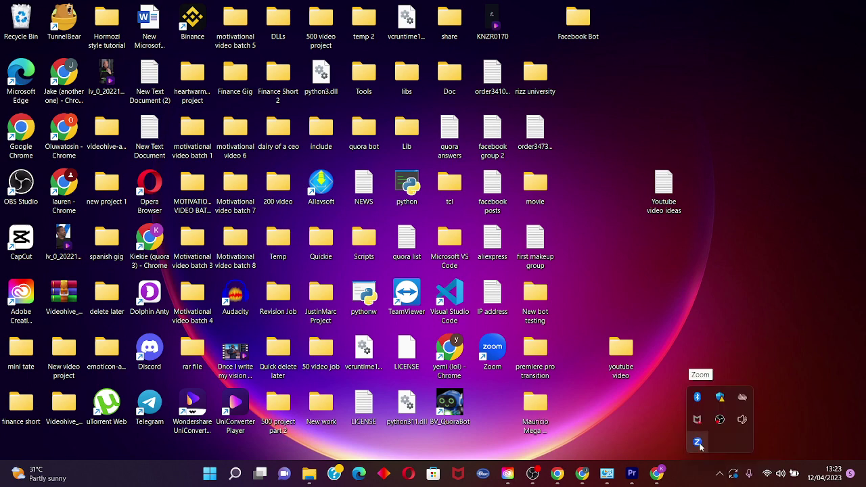
{"action": "right_click", "coordinate": [698, 442]}
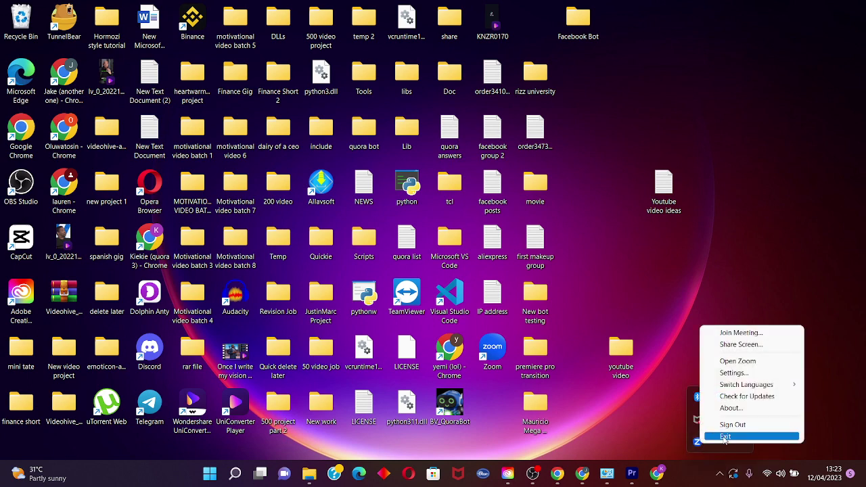
{"action": "left_click", "coordinate": [726, 437]}
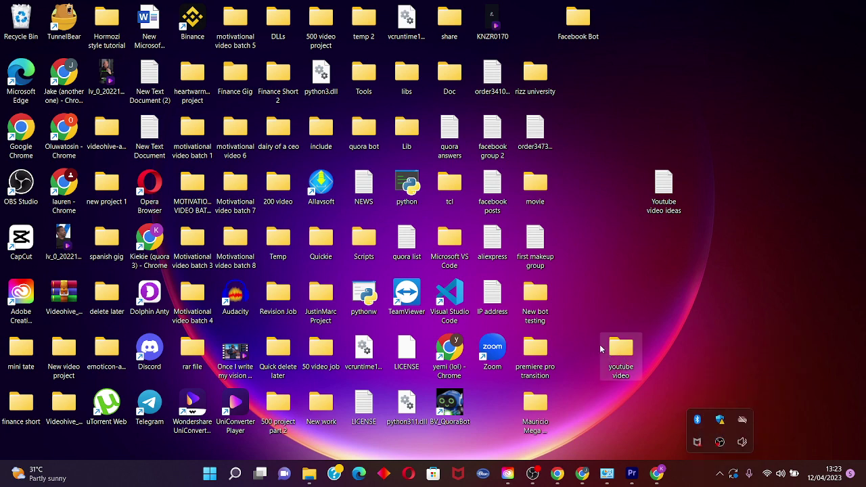
Bring up Chrome on uptime.zoom.us and review the 100% uptime of each Zoom service
{"action": "left_click", "coordinate": [657, 473]}
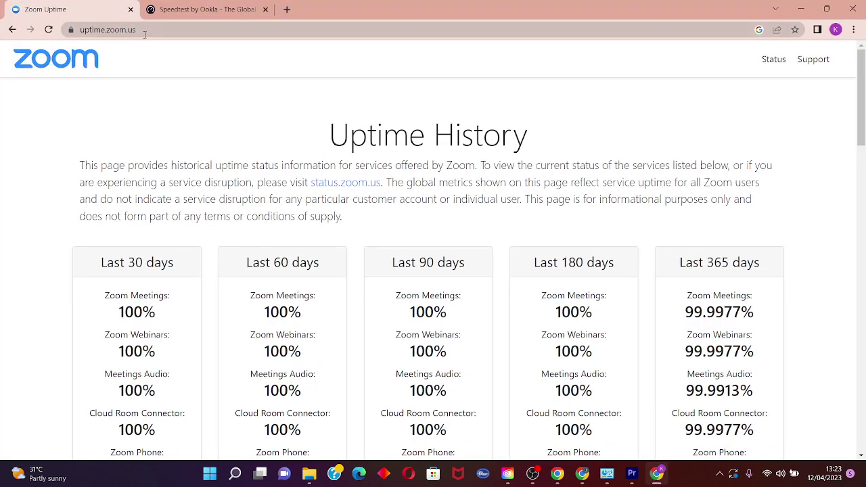
{"action": "left_click", "coordinate": [108, 29]}
{"action": "scroll", "coordinate": [145, 203], "scroll_direction": "down", "scroll_amount": 10}
{"action": "left_click", "coordinate": [112, 29]}
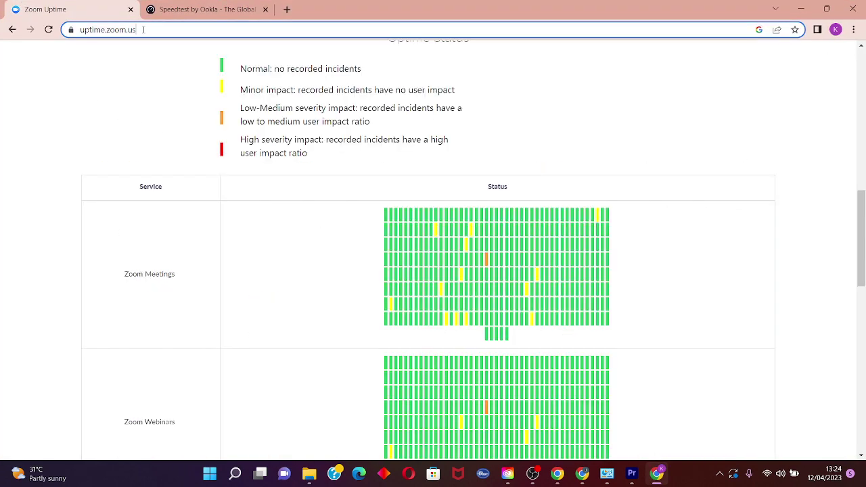
{"action": "scroll", "coordinate": [180, 109], "scroll_direction": "up", "scroll_amount": 5}
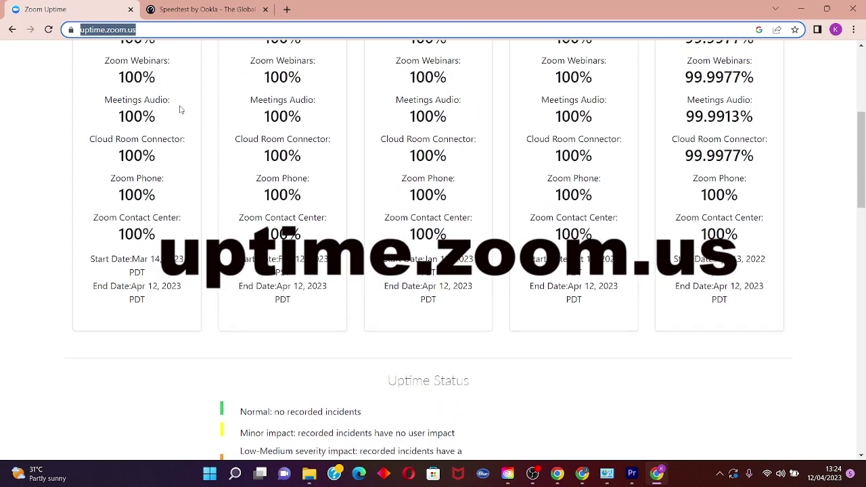
{"action": "scroll", "coordinate": [180, 108], "scroll_direction": "up", "scroll_amount": 4}
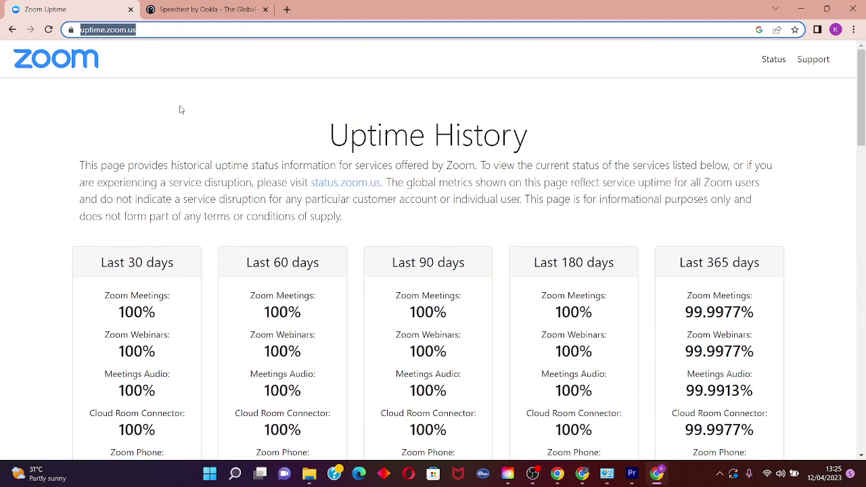
{"action": "scroll", "coordinate": [180, 108], "scroll_direction": "down", "scroll_amount": 3}
{"action": "scroll", "coordinate": [180, 108], "scroll_direction": "down", "scroll_amount": 14}
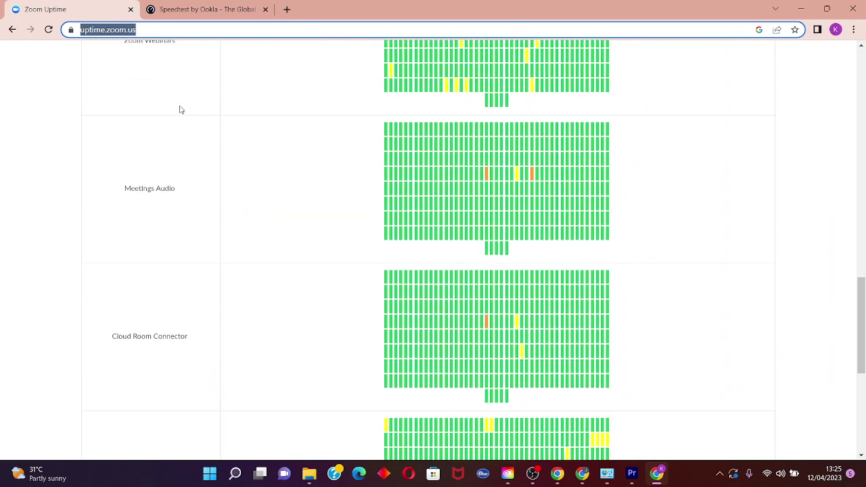
{"action": "scroll", "coordinate": [180, 108], "scroll_direction": "down", "scroll_amount": 3}
{"action": "scroll", "coordinate": [180, 108], "scroll_direction": "up", "scroll_amount": 16}
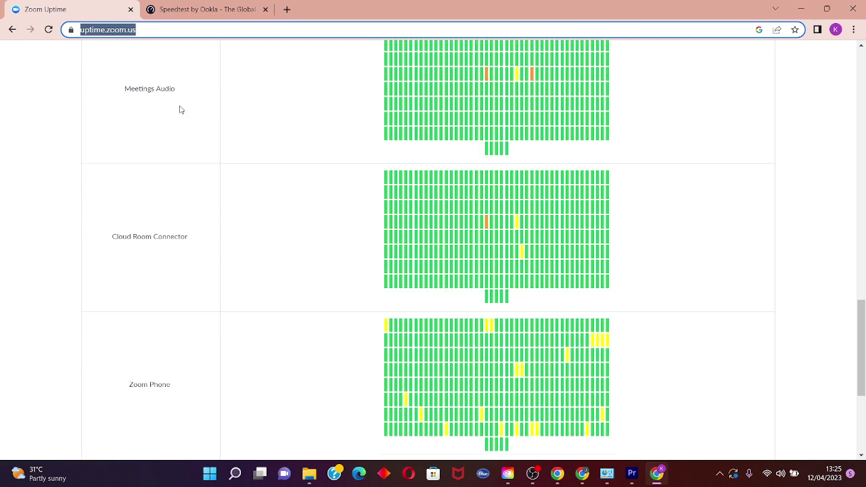
{"action": "scroll", "coordinate": [181, 138], "scroll_direction": "up", "scroll_amount": 5}
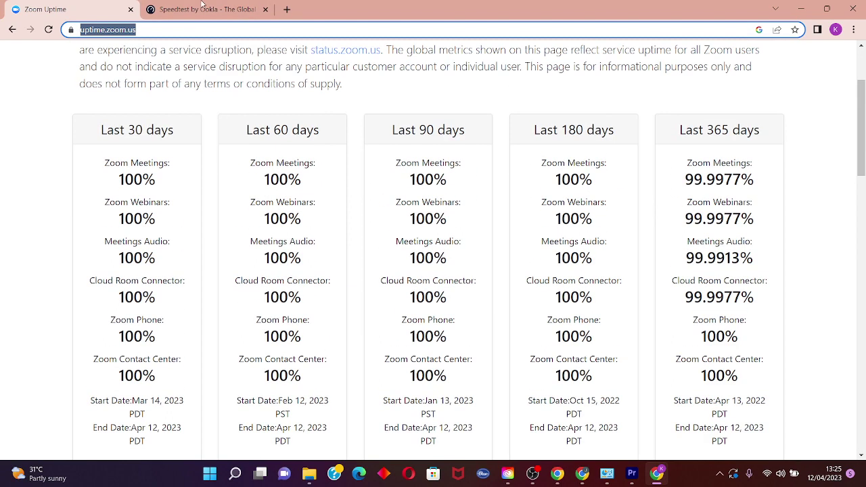
Run a speedtest.net test against the Globacom Nigeria server in Lagos
{"action": "left_click", "coordinate": [196, 10]}
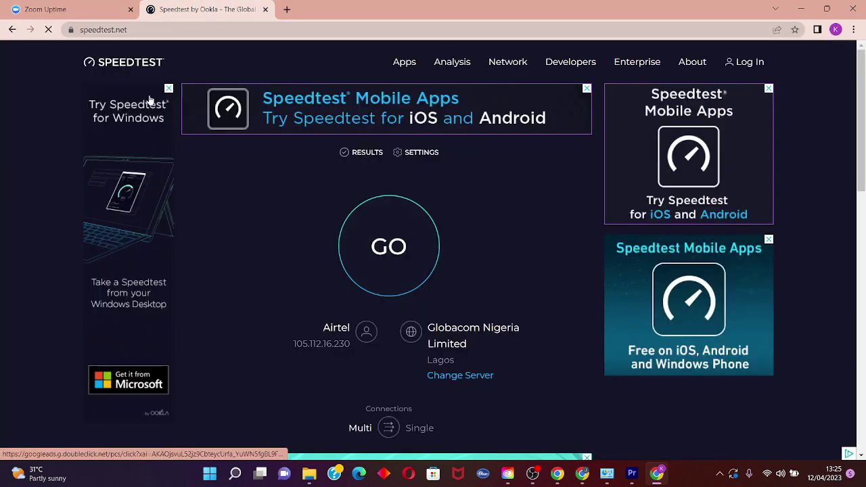
{"action": "left_click", "coordinate": [130, 27]}
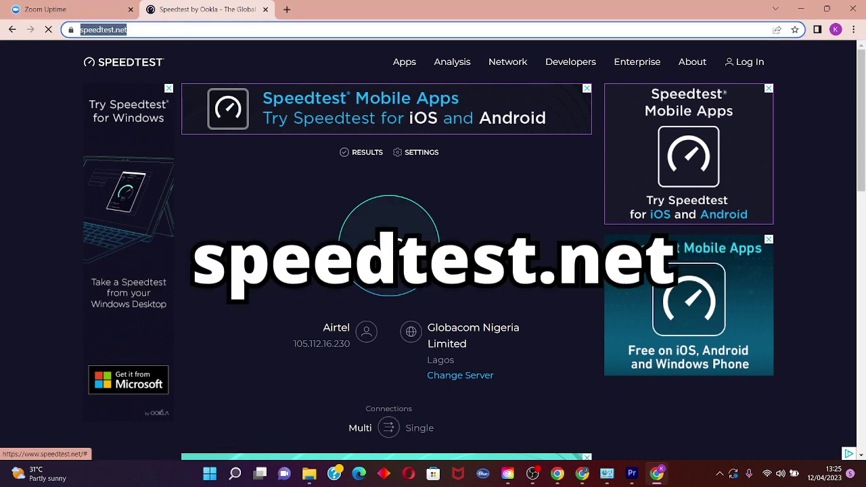
{"action": "left_click", "coordinate": [379, 255]}
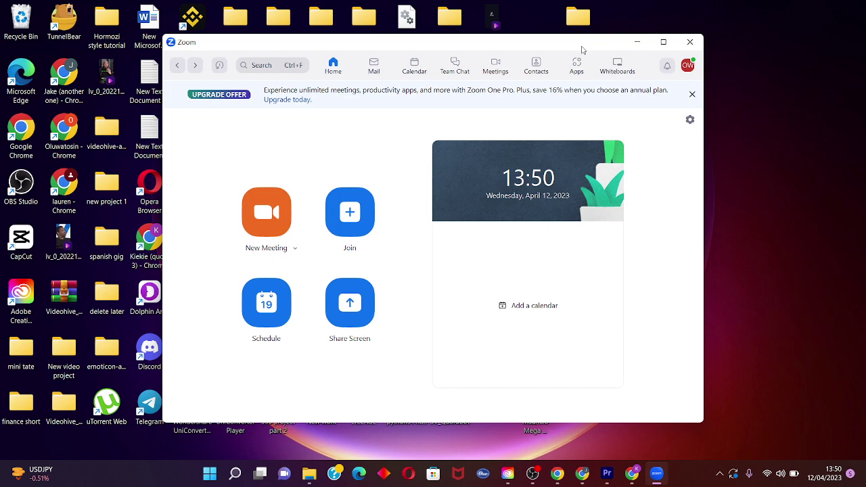
Minimise Zoom and launch Control Panel from a Start menu search for 'c'
{"action": "left_click", "coordinate": [637, 42]}
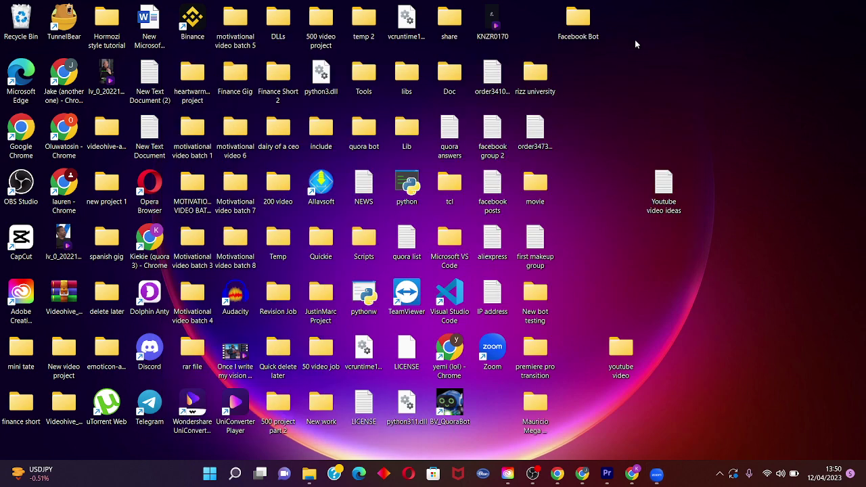
{"action": "left_click", "coordinate": [210, 474]}
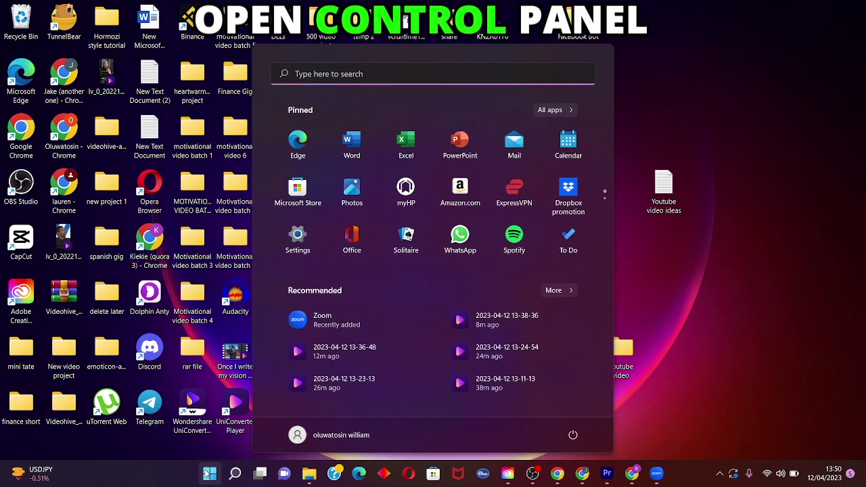
{"action": "type", "text": "c"}
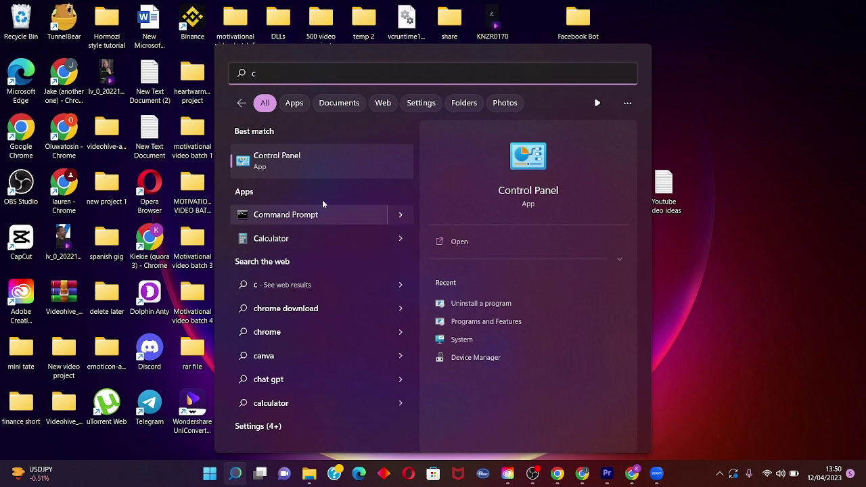
{"action": "left_click", "coordinate": [333, 169]}
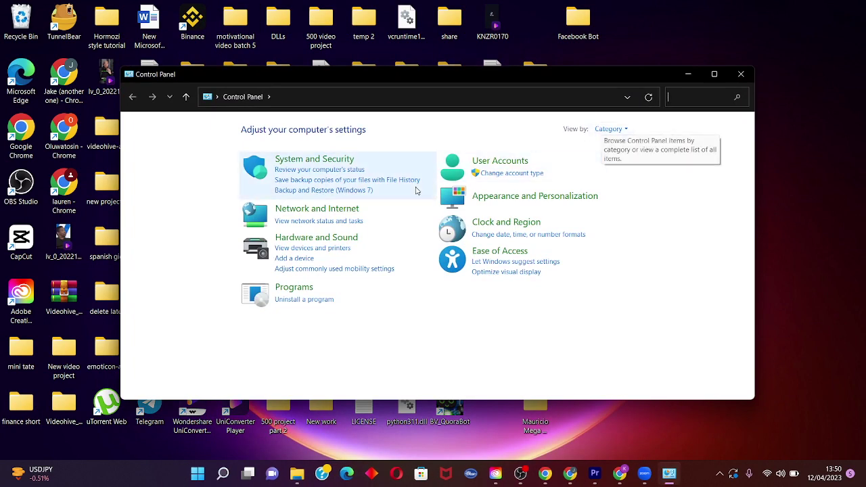
Go through Network and Sharing Center to the Wi-Fi connection's Properties dialog
{"action": "left_click", "coordinate": [325, 210]}
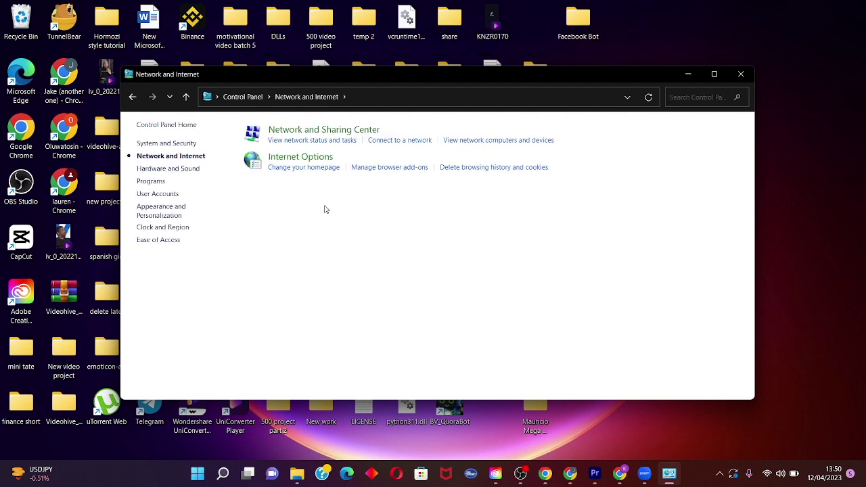
{"action": "left_click", "coordinate": [341, 133]}
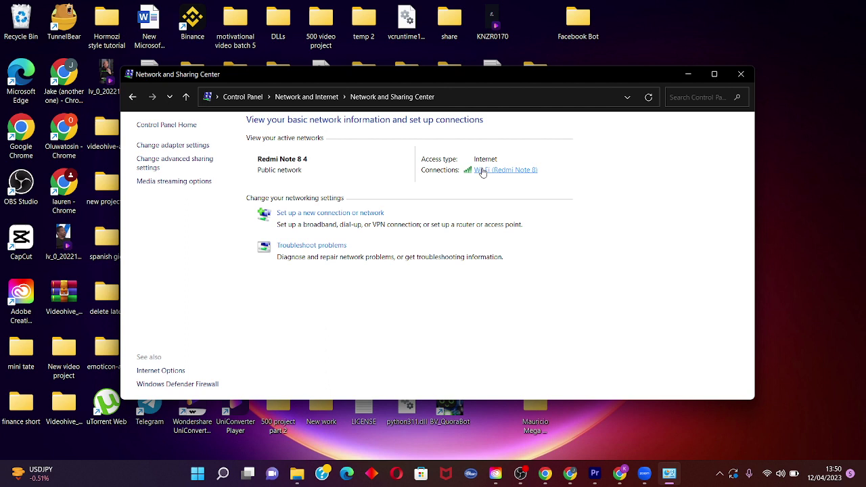
{"action": "left_click", "coordinate": [482, 170]}
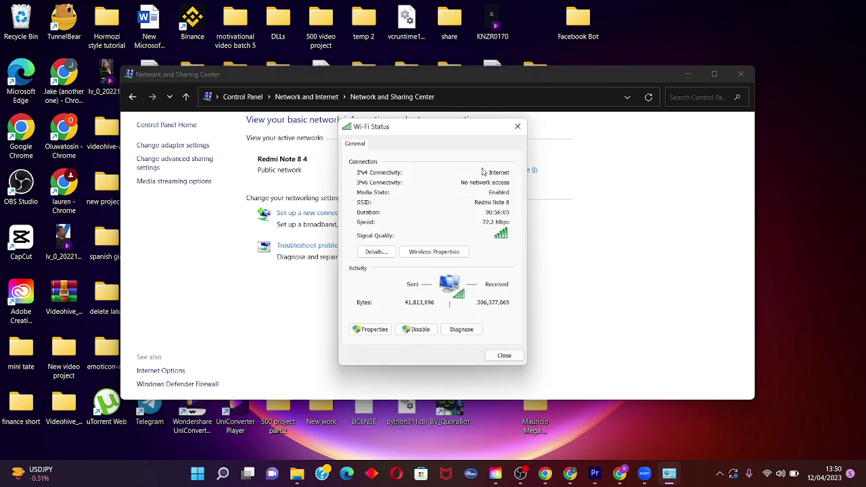
{"action": "left_click", "coordinate": [368, 331]}
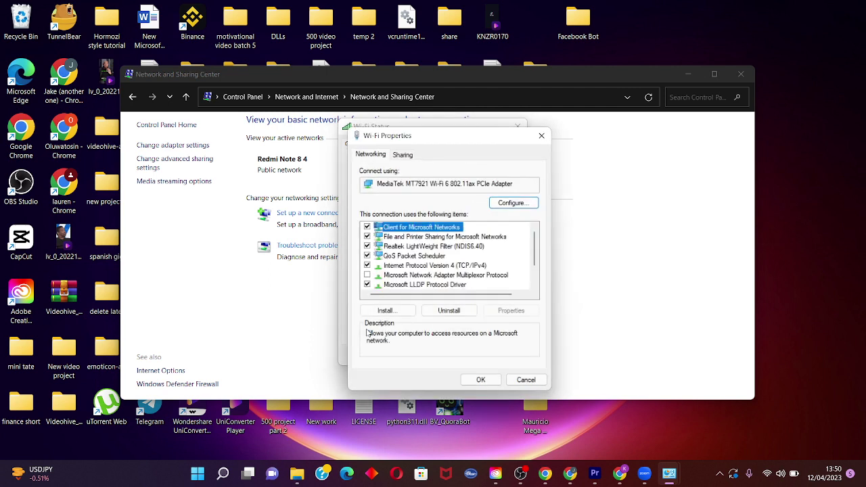
Set the Wi-Fi IPv4 DNS servers manually to preferred 8.8.8.8 and alternate 8.8.4.4
{"action": "double_click", "coordinate": [426, 270]}
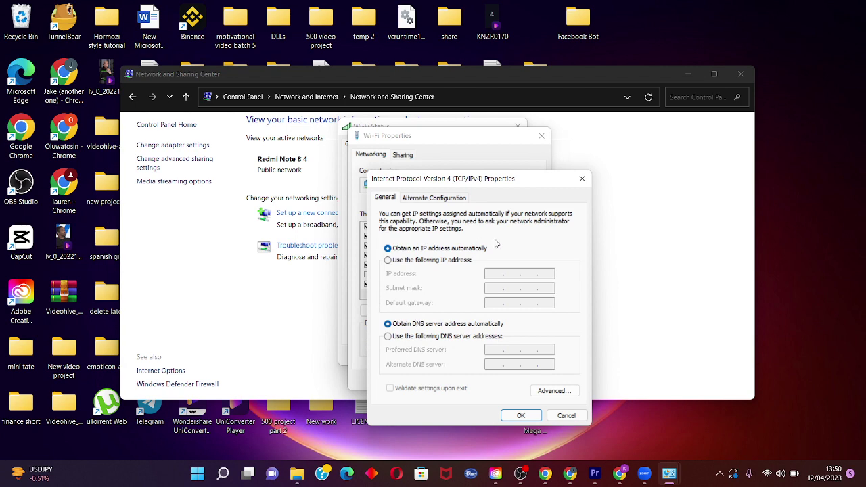
{"action": "left_click_drag", "start_coordinate": [527, 183], "coordinate": [519, 125]}
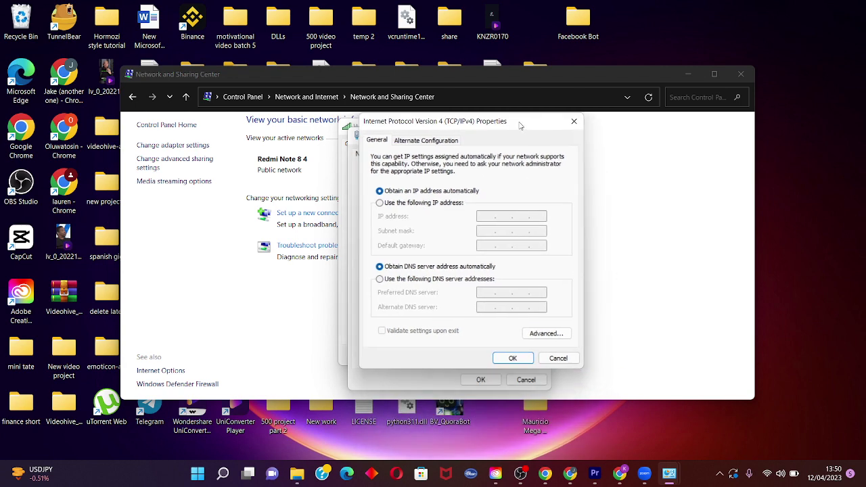
{"action": "left_click", "coordinate": [380, 279]}
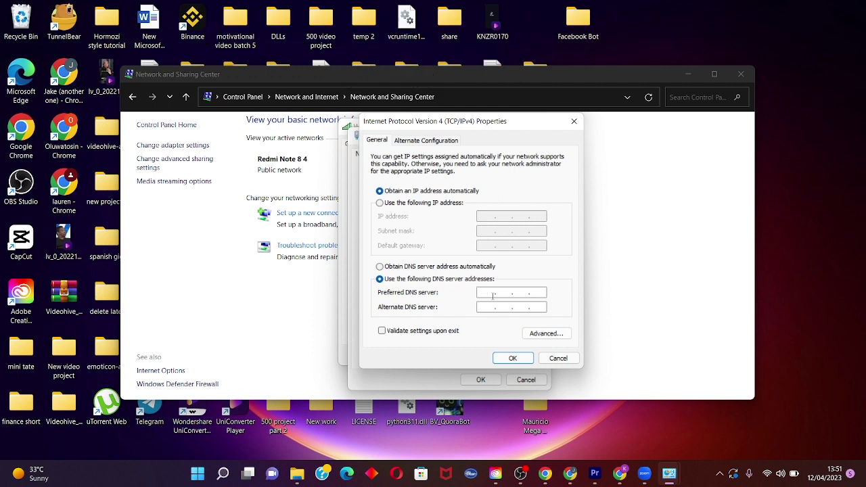
{"action": "type", "text": "8"}
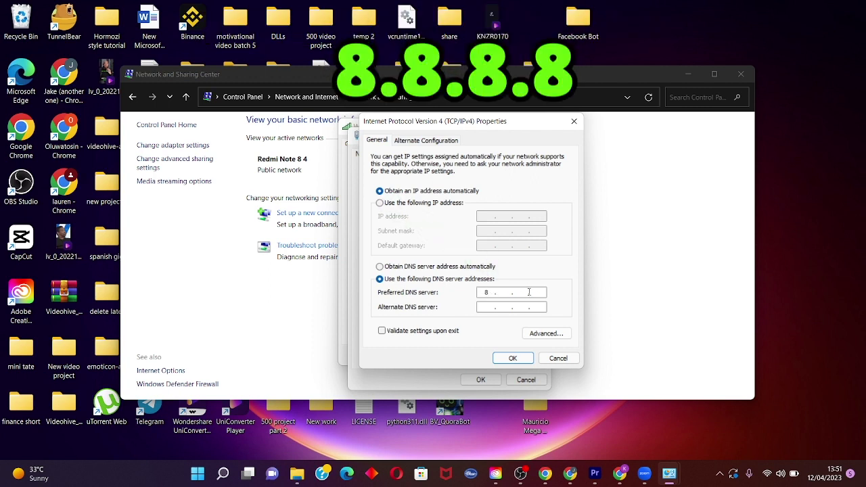
{"action": "type", "text": ".8 .8.8"}
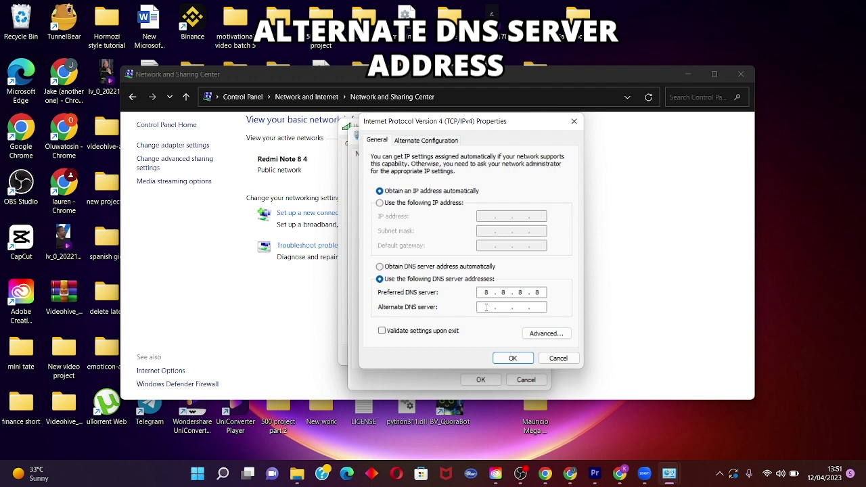
{"action": "left_click", "coordinate": [486, 307]}
{"action": "type", "text": "8."}
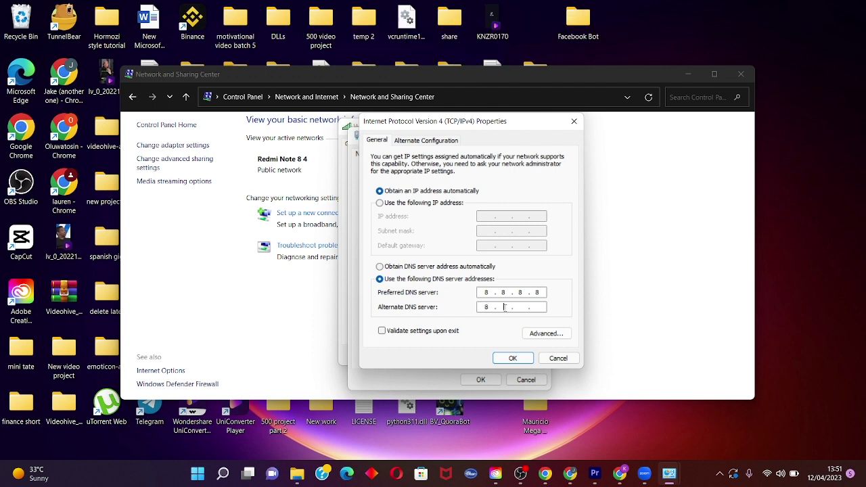
{"action": "type", "text": "8."}
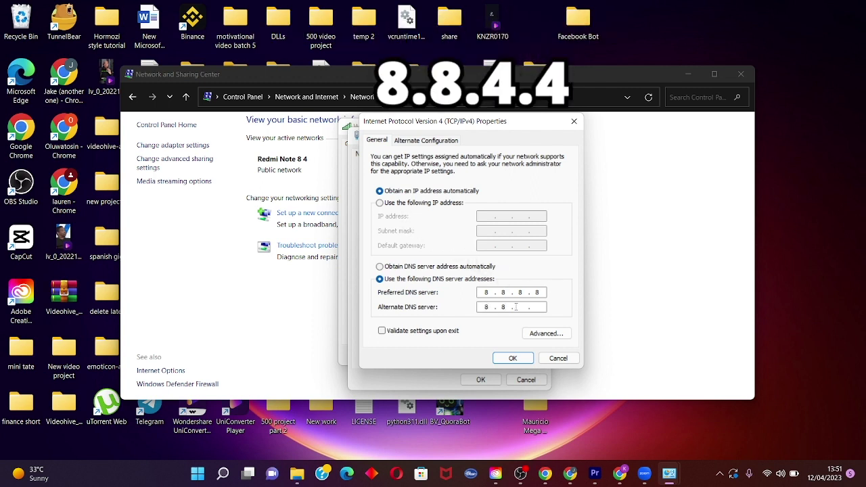
{"action": "type", "text": "4.4"}
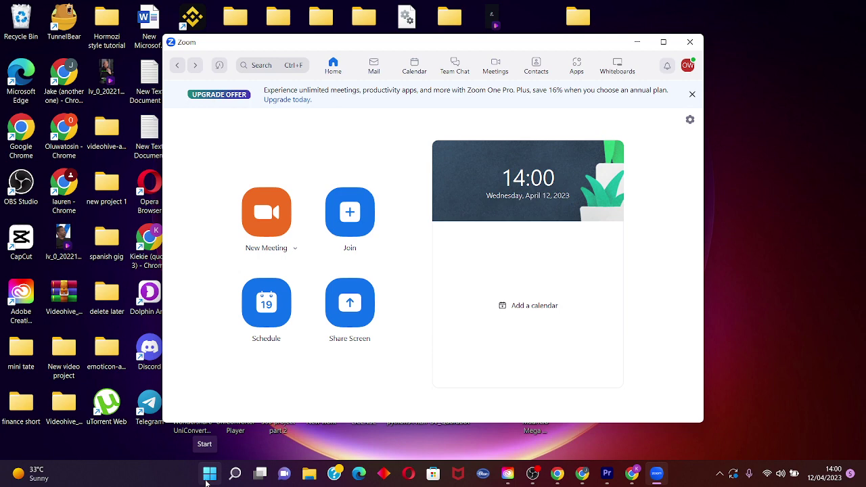
Open Device Manager from a Start menu search for 'de' and move its window right
{"action": "left_click", "coordinate": [209, 473]}
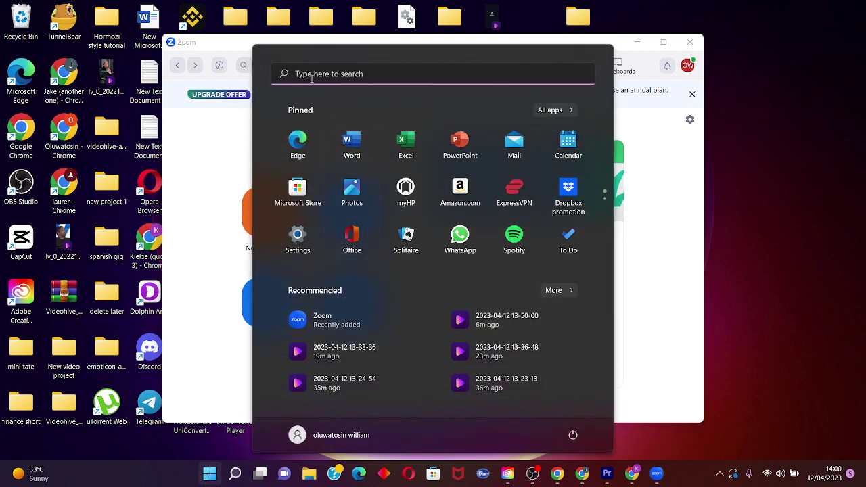
{"action": "left_click", "coordinate": [311, 76]}
{"action": "type", "text": "device Manager"}
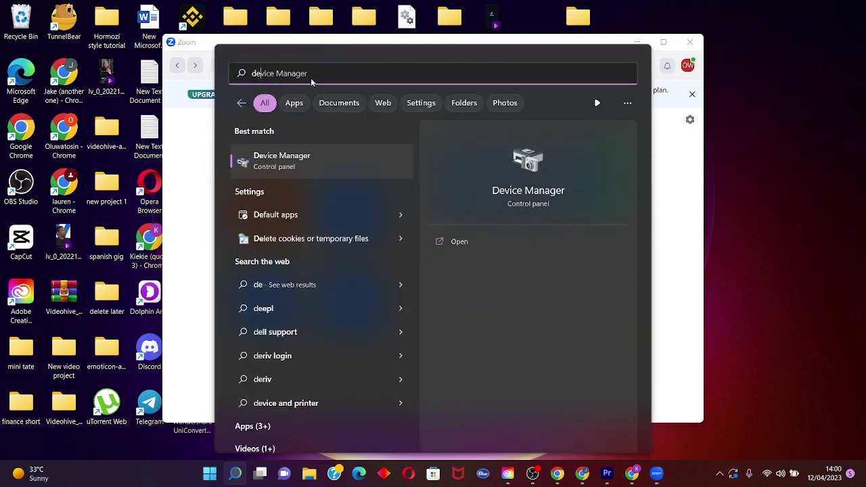
{"action": "left_click", "coordinate": [304, 168]}
{"action": "left_click_drag", "start_coordinate": [232, 35], "coordinate": [414, 53]}
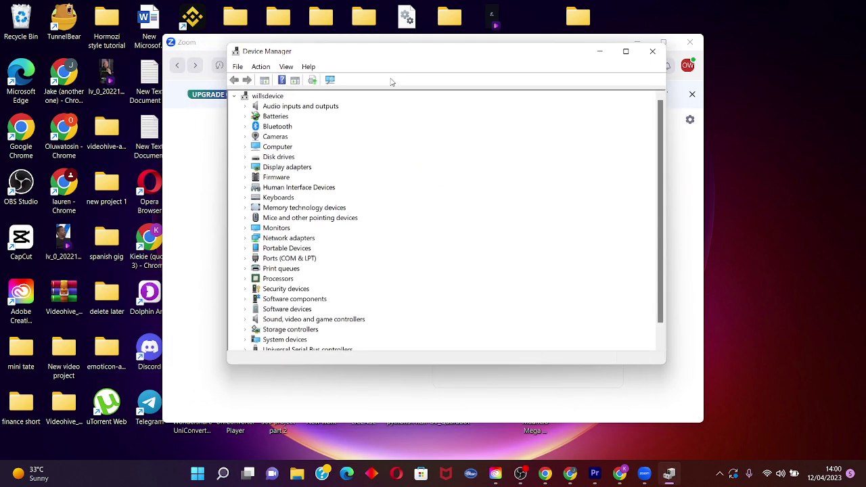
Launch Update driver for the Realtek Gaming GbE Family Controller under Network adapters
{"action": "double_click", "coordinate": [268, 238]}
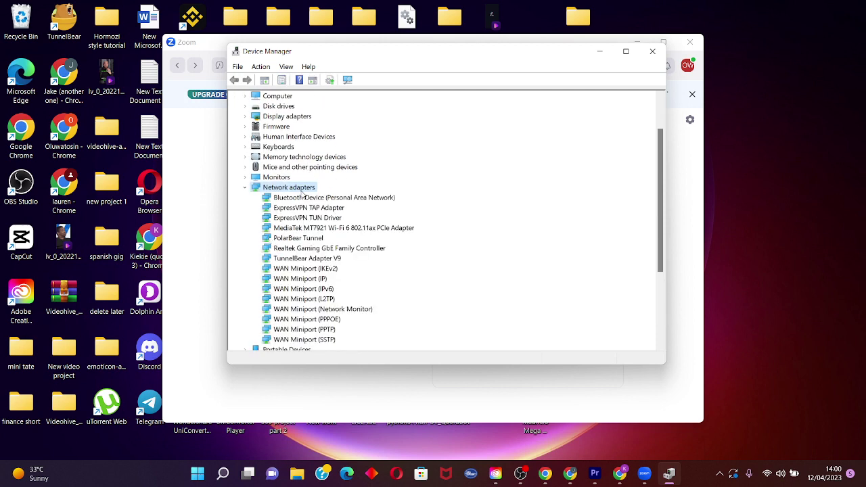
{"action": "right_click", "coordinate": [314, 251]}
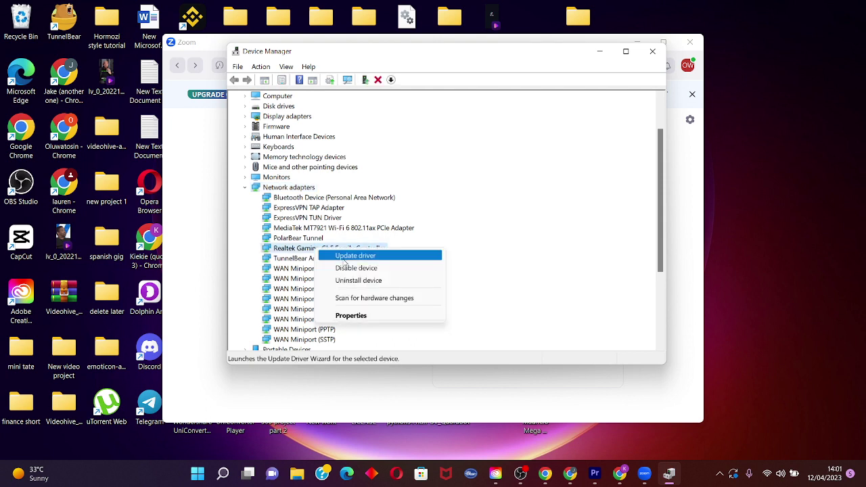
{"action": "left_click", "coordinate": [343, 257]}
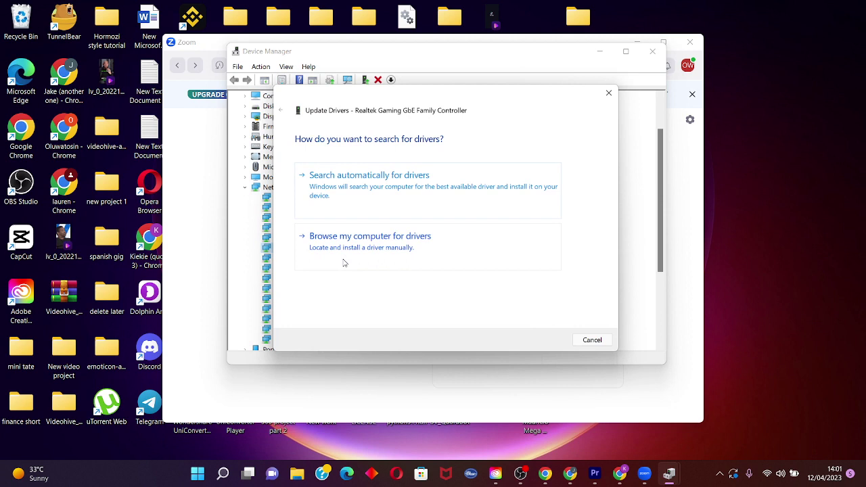